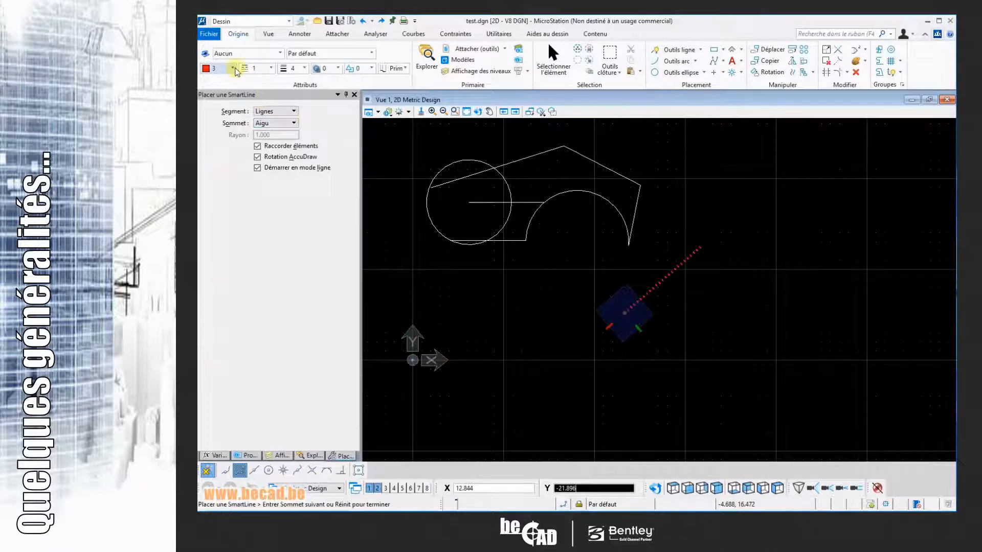
Step: Set the active colour to green (2) and the line style to 3 for the SmartLine in progress
{"action": "left_click", "coordinate": [233, 68]}
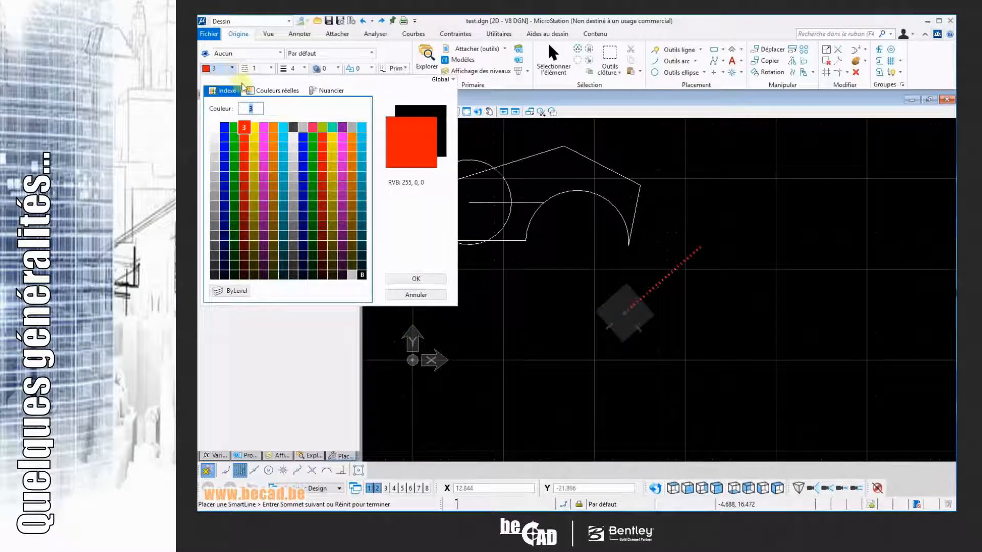
{"action": "left_click", "coordinate": [234, 127]}
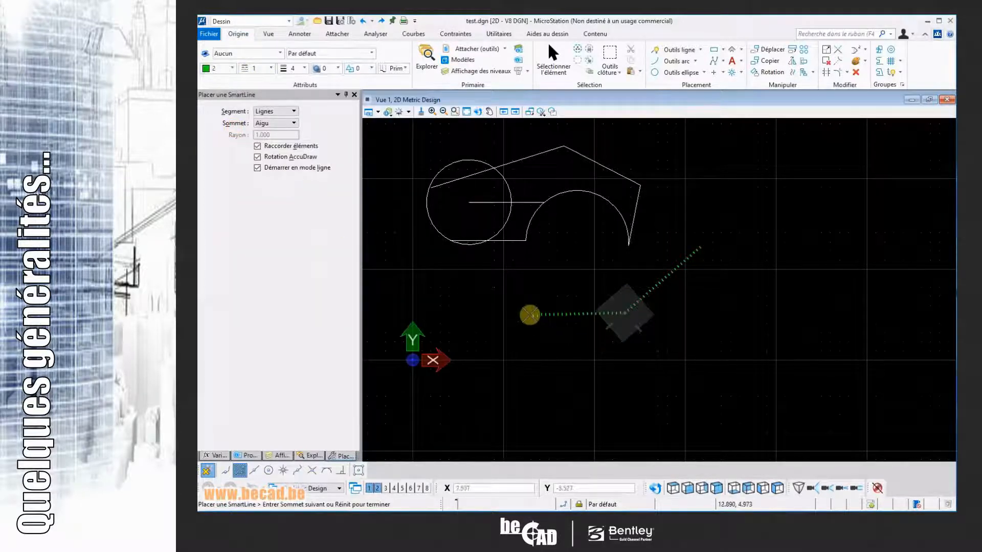
{"action": "left_click", "coordinate": [270, 70]}
{"action": "left_click", "coordinate": [268, 160]}
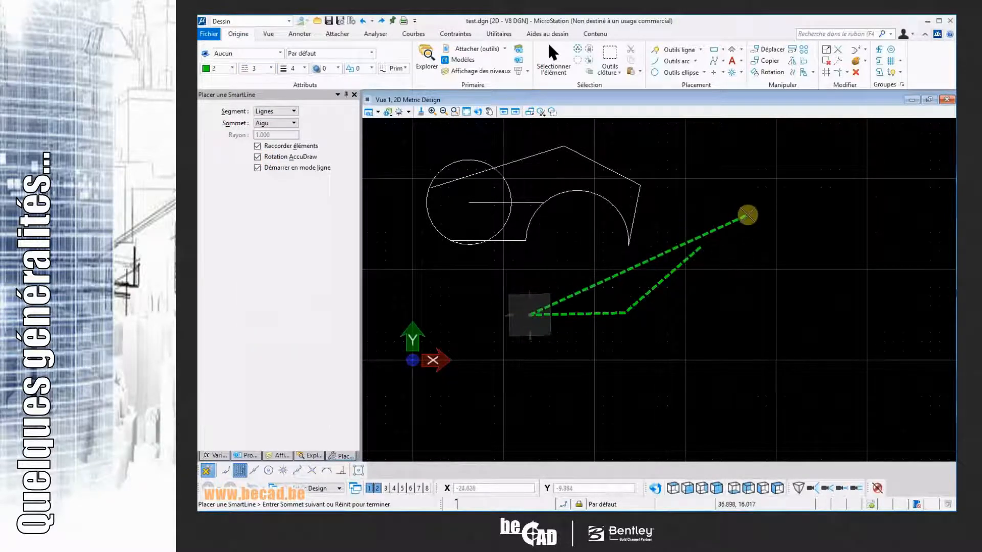
Step: Restore View 1 to its smaller size beside View 2 and add four SmartLine vertices below the existing shapes in View 1
{"action": "left_click", "coordinate": [930, 99]}
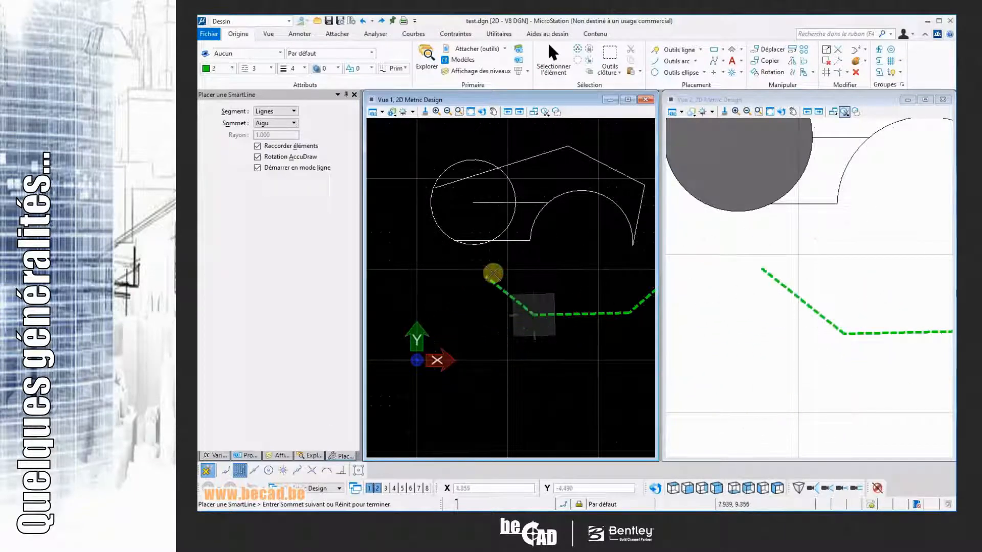
{"action": "left_click", "coordinate": [567, 254]}
{"action": "left_click", "coordinate": [478, 267]}
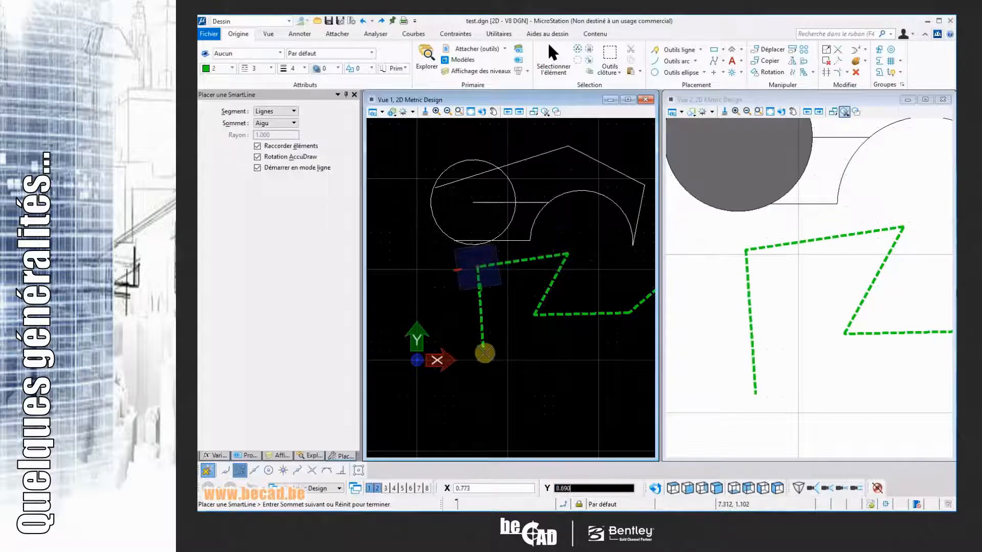
{"action": "left_click", "coordinate": [485, 362]}
{"action": "left_click", "coordinate": [568, 407]}
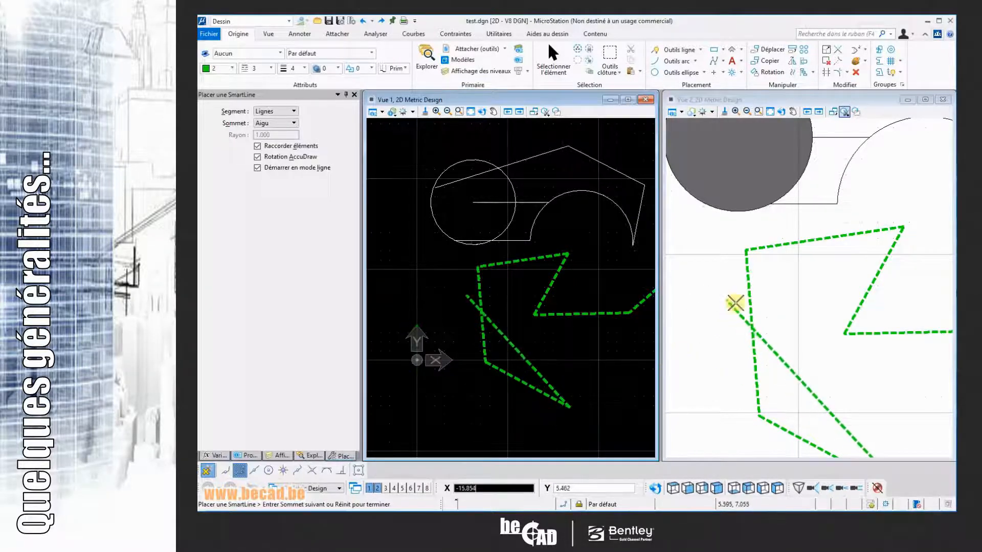
Step: Continue the SmartLine with two vertices in View 2 and one vertex inside the white arc in View 1
{"action": "scroll", "coordinate": [818, 330], "scroll_direction": "down", "scroll_amount": 3}
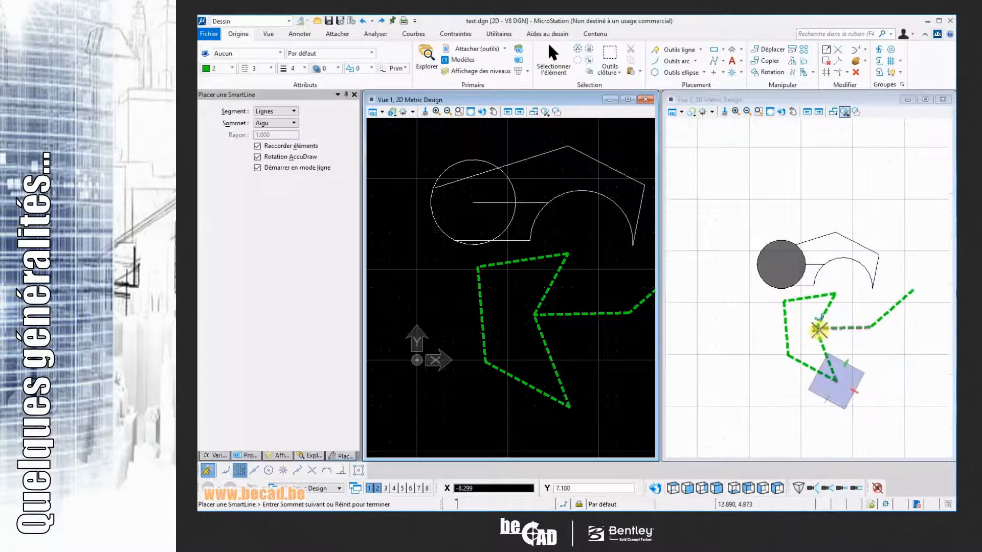
{"action": "left_click", "coordinate": [907, 357]}
{"action": "left_click", "coordinate": [924, 310]}
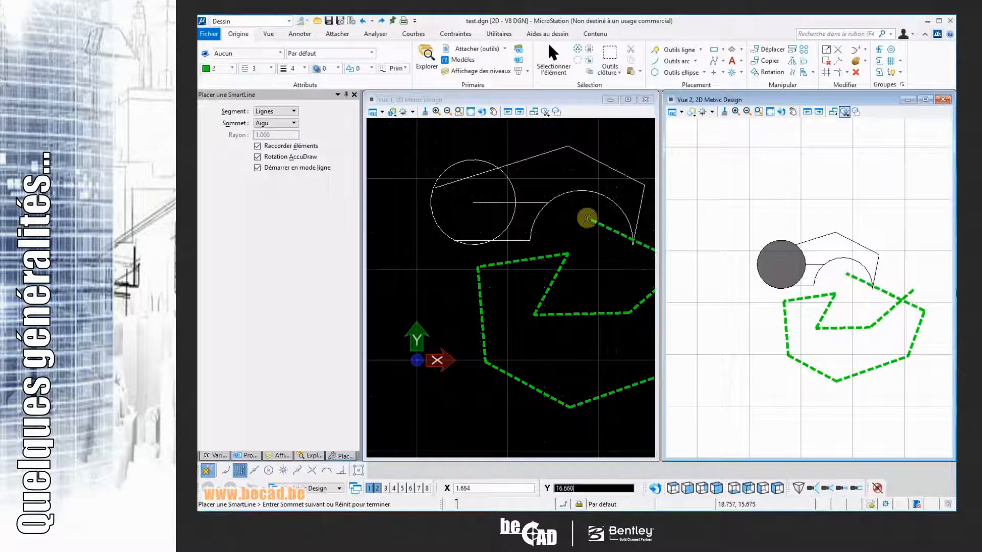
{"action": "left_click", "coordinate": [587, 221]}
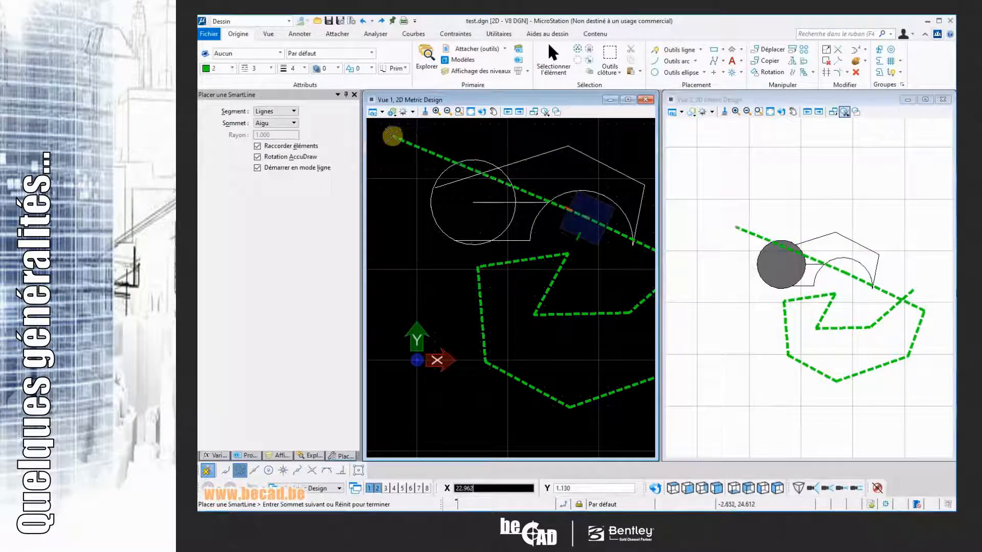
Step: Turn the line weight display (Epaisseurs de trait) of View 1 off and back on
{"action": "left_click", "coordinate": [382, 113]}
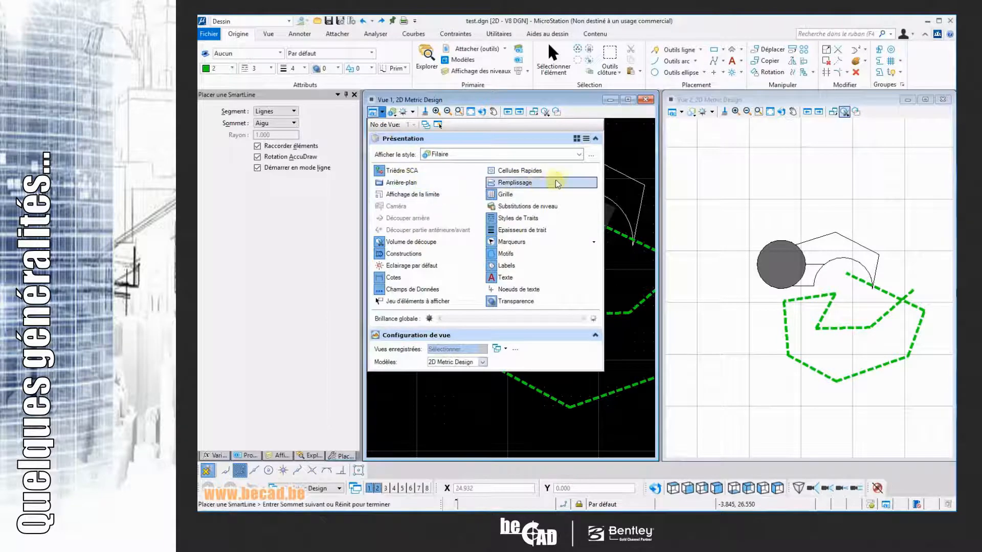
{"action": "left_click", "coordinate": [515, 231]}
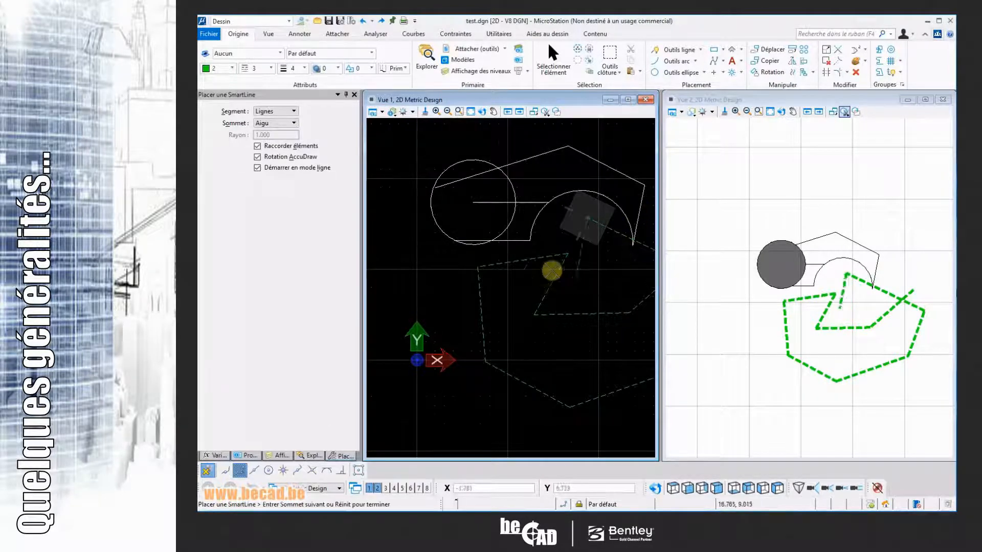
{"action": "left_click", "coordinate": [382, 112]}
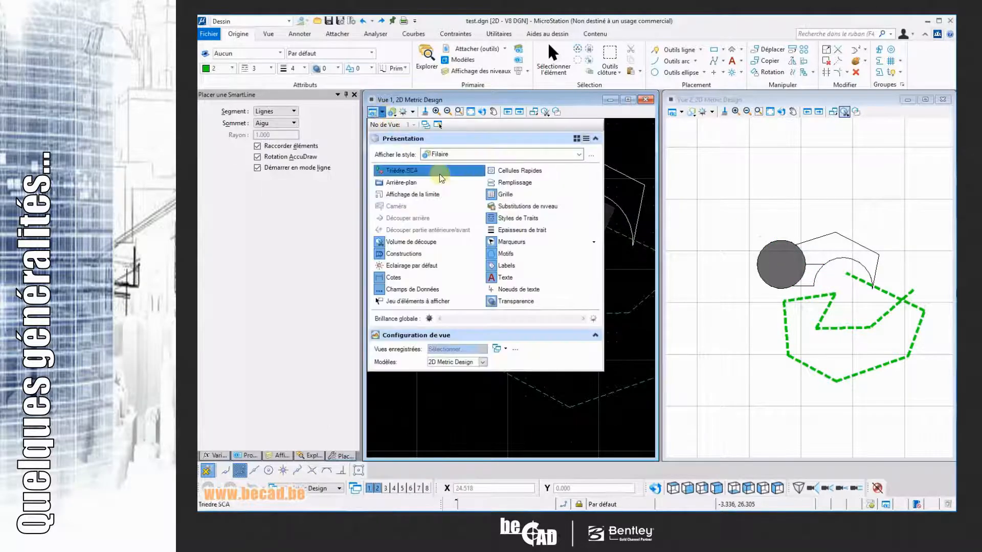
{"action": "left_click", "coordinate": [511, 232]}
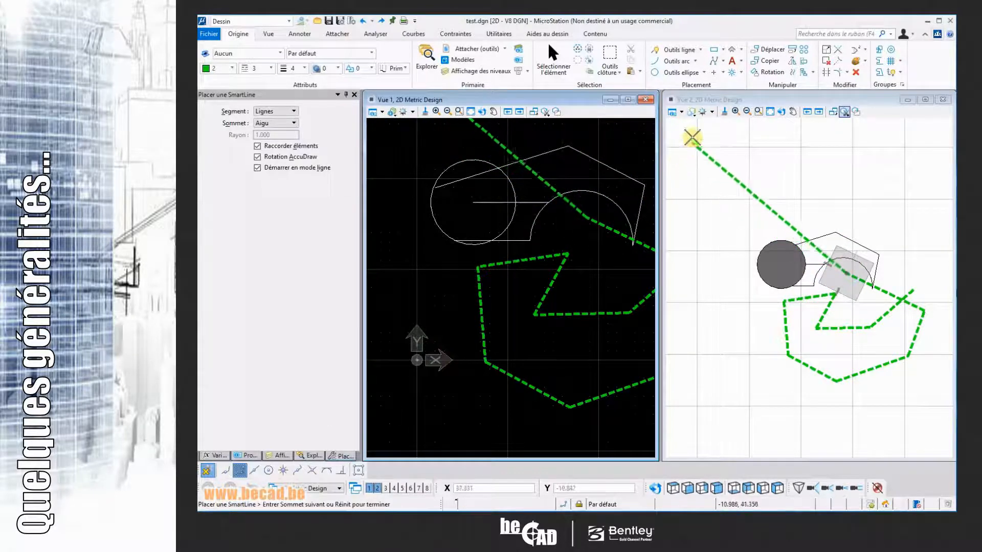
Step: Set the display style of View 2 to Filaire
{"action": "left_click", "coordinate": [690, 112]}
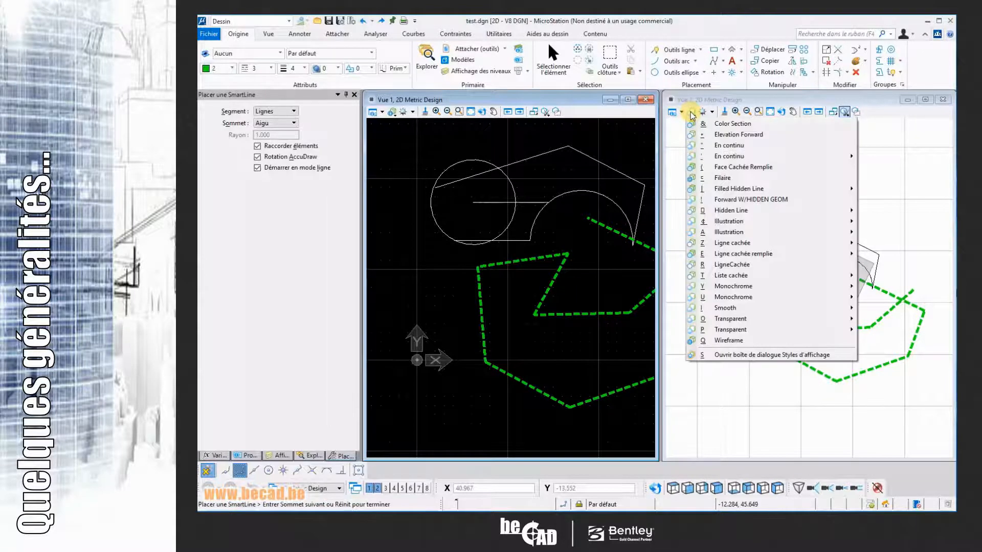
{"action": "left_click", "coordinate": [729, 179]}
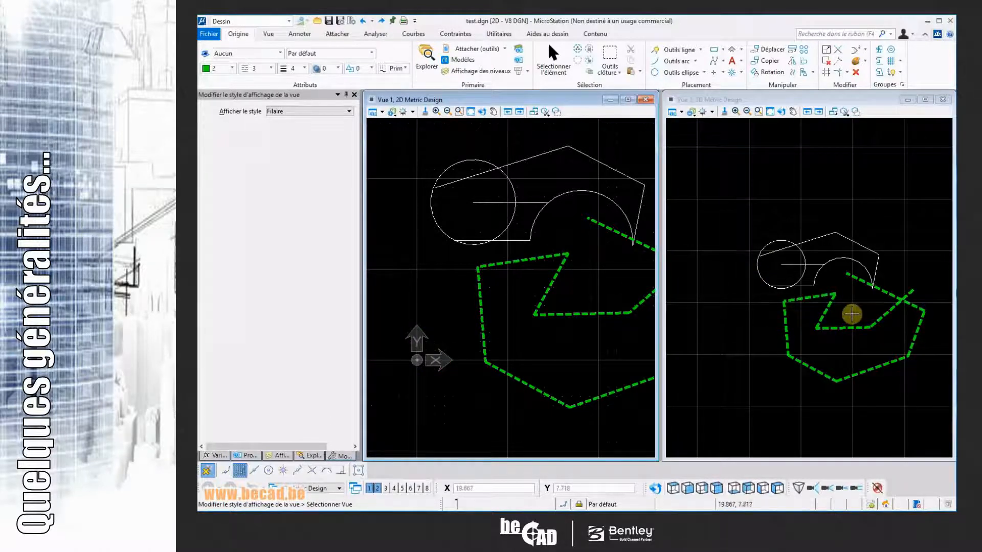
{"action": "middle_click_drag", "start_coordinate": [852, 314], "coordinate": [830, 261]}
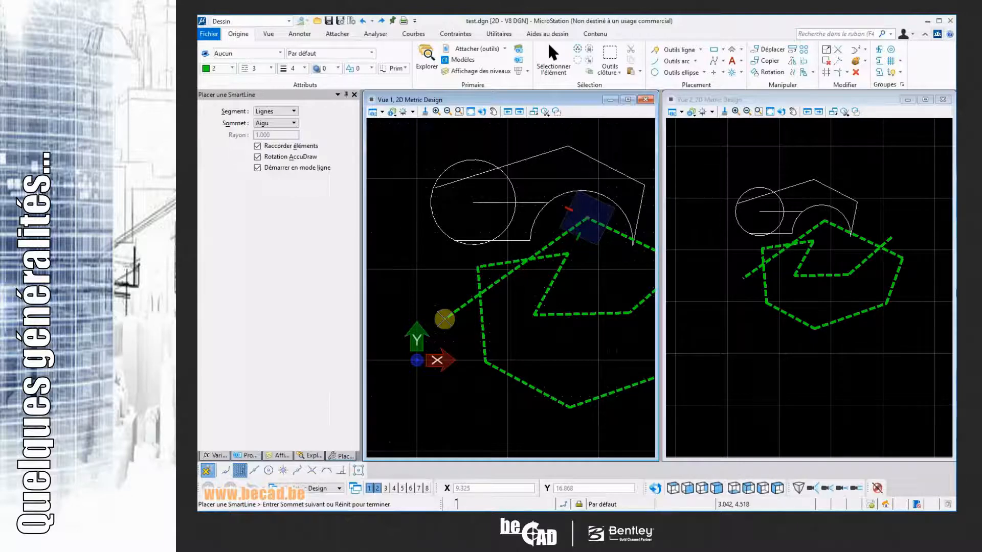
Step: Place the last SmartLine vertex in View 1, just above the coordinate triad, and finish the line
{"action": "left_click", "coordinate": [445, 319]}
{"action": "right_click", "coordinate": [449, 258]}
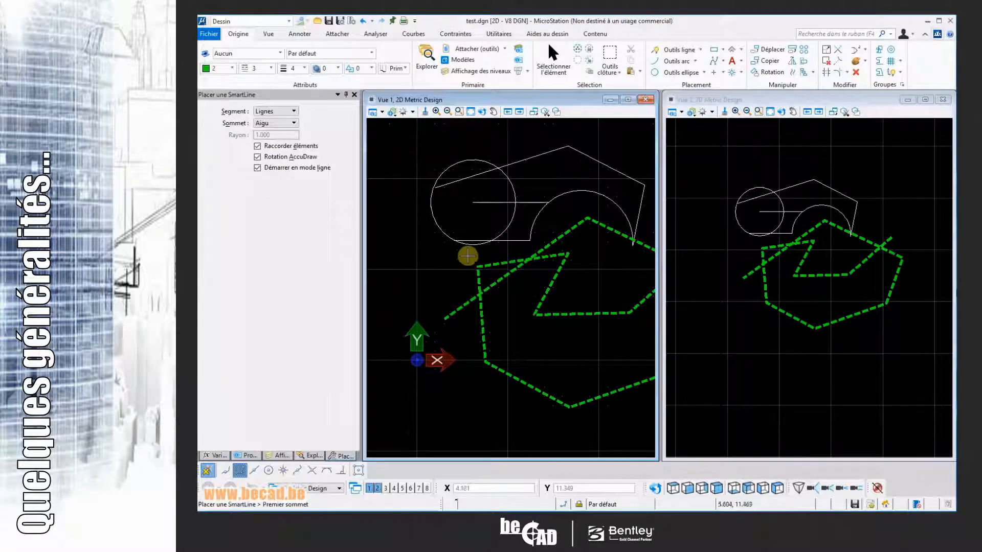
Step: Start the arc tool and set the active attributes to cyan (7), line style 1 and line weight 2
{"action": "left_click", "coordinate": [669, 61]}
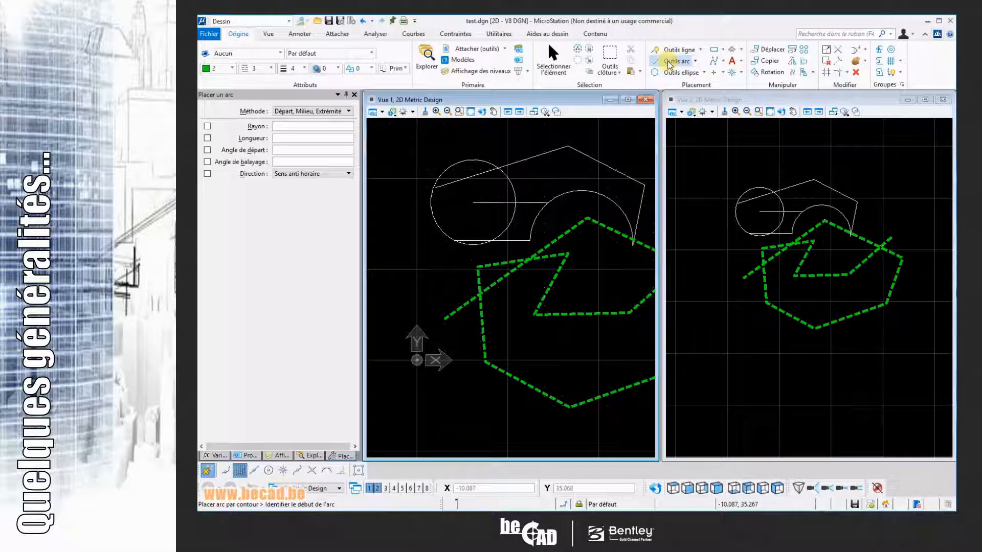
{"action": "left_click", "coordinate": [220, 70]}
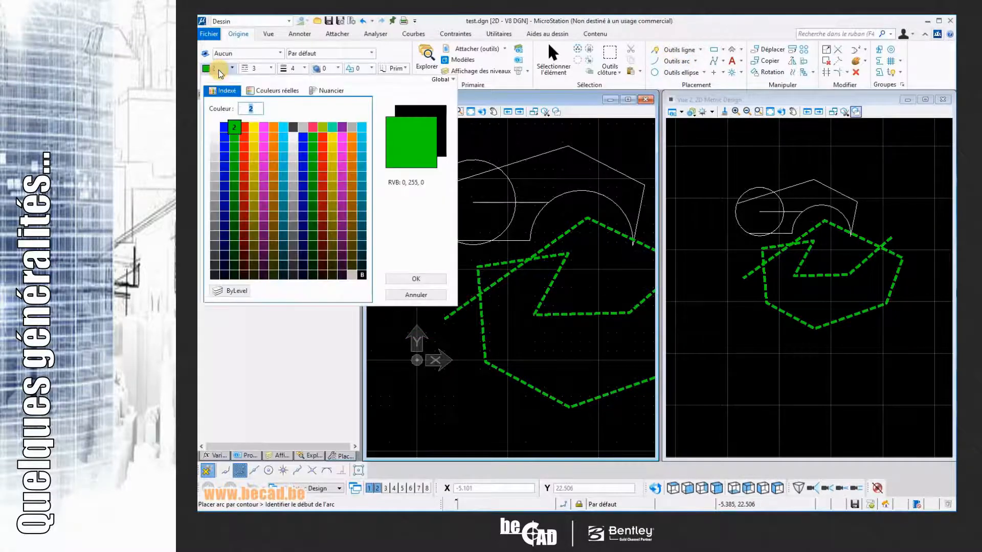
{"action": "left_click", "coordinate": [284, 127]}
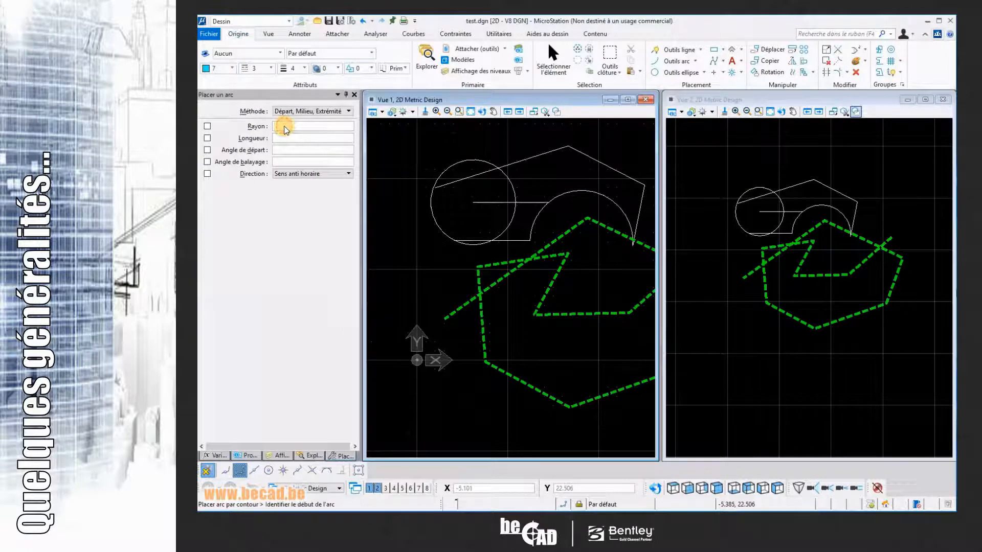
{"action": "left_click", "coordinate": [258, 68]}
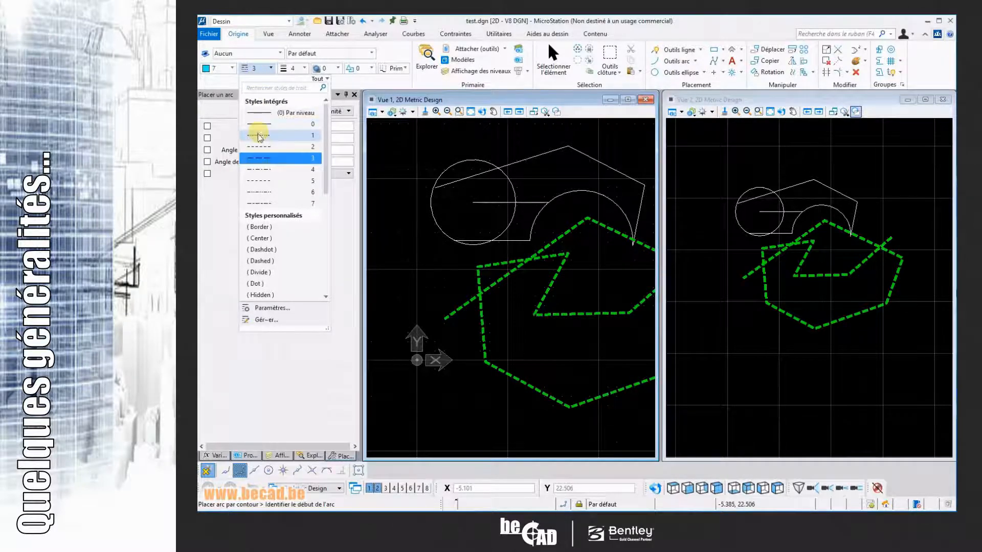
{"action": "left_click", "coordinate": [259, 135]}
{"action": "left_click", "coordinate": [299, 72]}
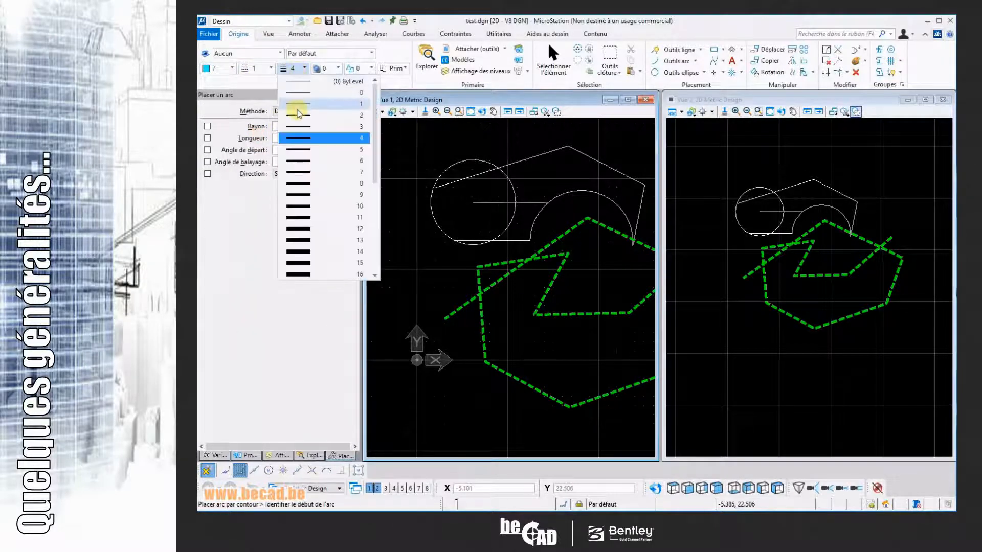
{"action": "left_click", "coordinate": [335, 107]}
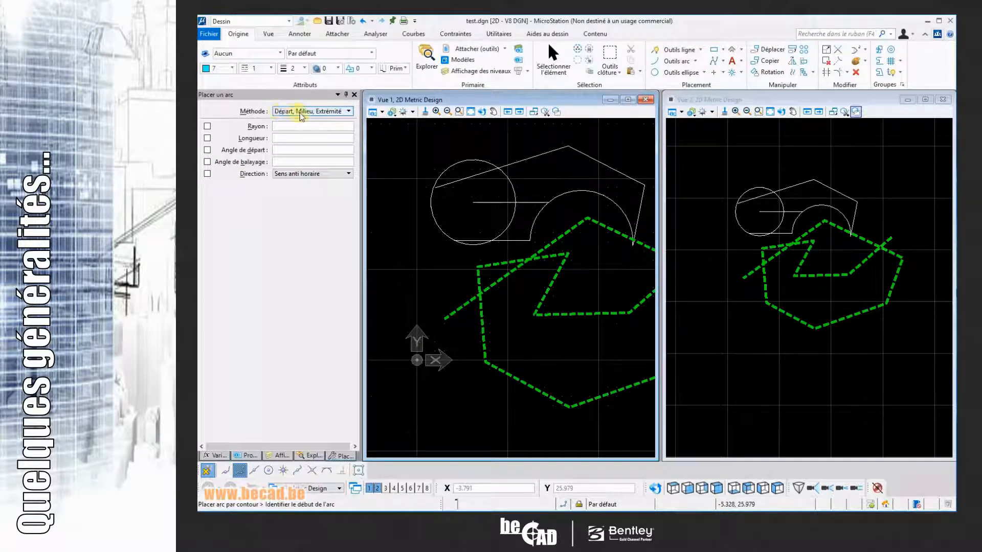
Step: Draw a clockwise arc beside the white circle in View 1 with the Départ, Centre method, radius about 3.2 and sweep 90°
{"action": "left_click", "coordinate": [332, 113]}
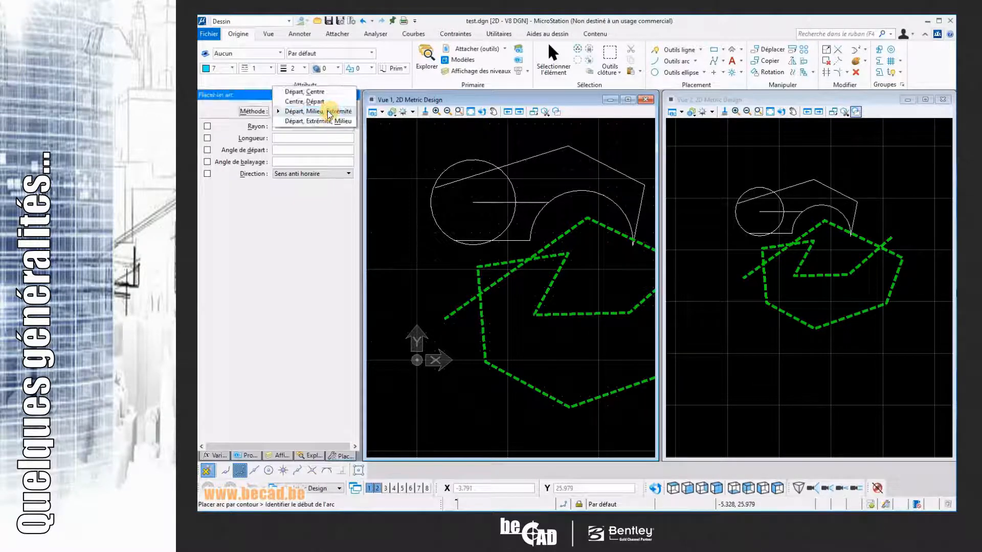
{"action": "left_click", "coordinate": [294, 102]}
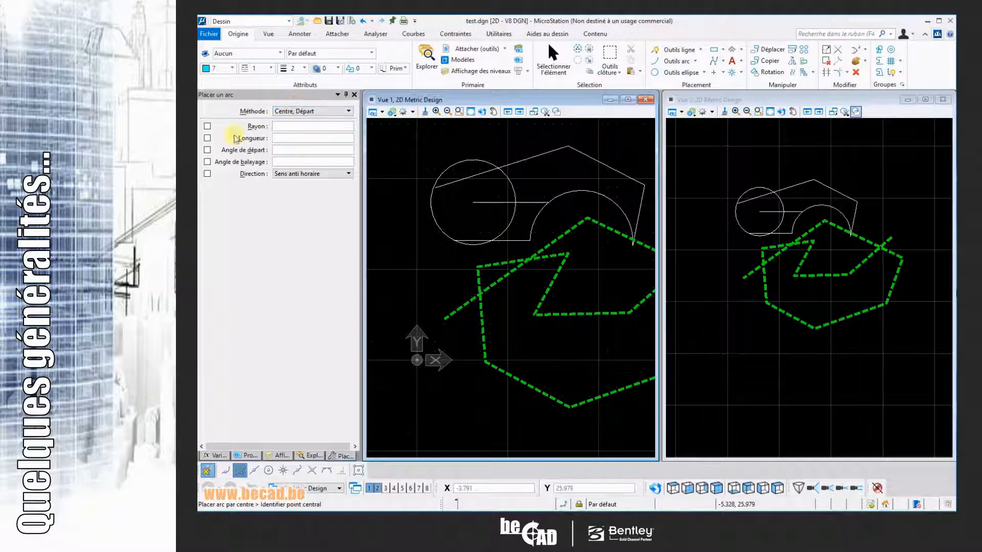
{"action": "left_click", "coordinate": [321, 112]}
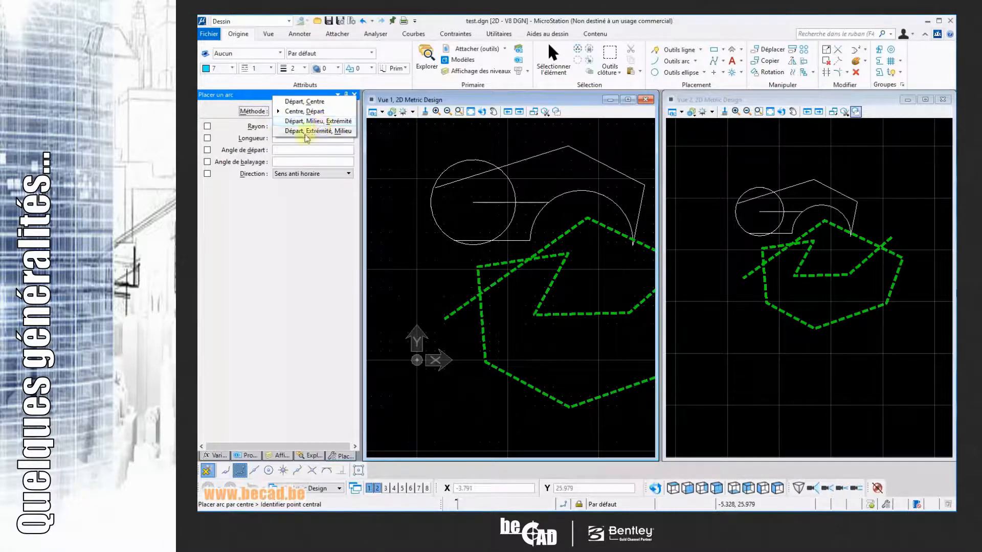
{"action": "left_click", "coordinate": [301, 102]}
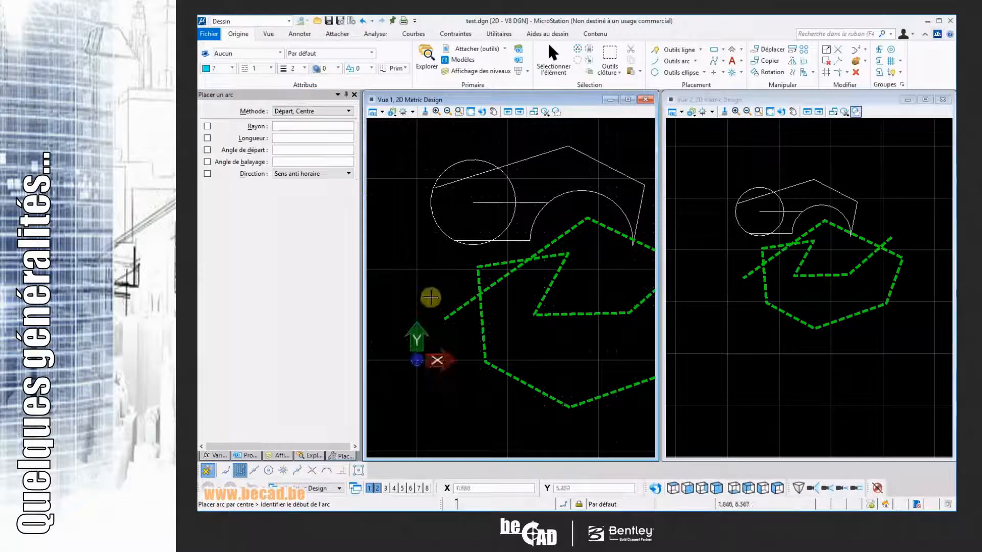
{"action": "left_click", "coordinate": [393, 251]}
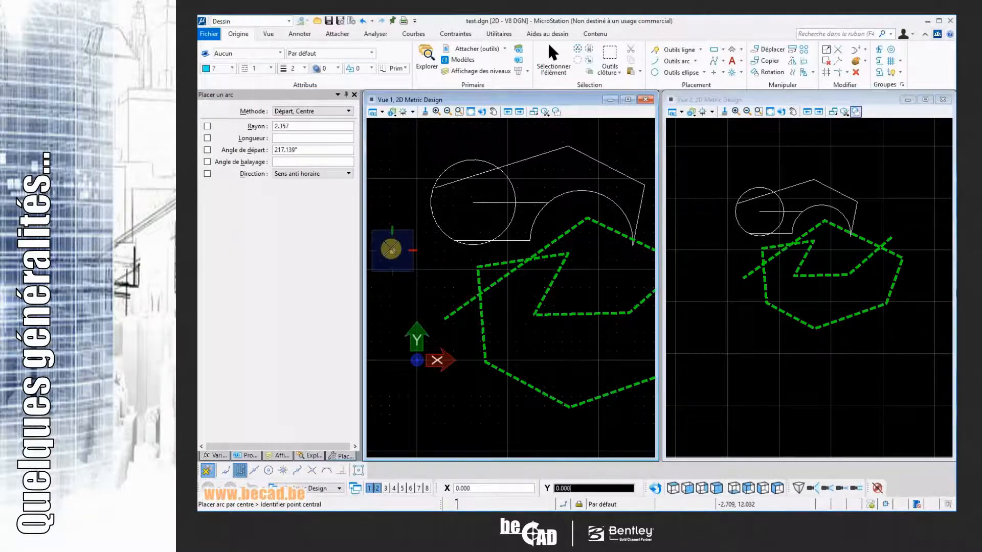
{"action": "left_click", "coordinate": [417, 235]}
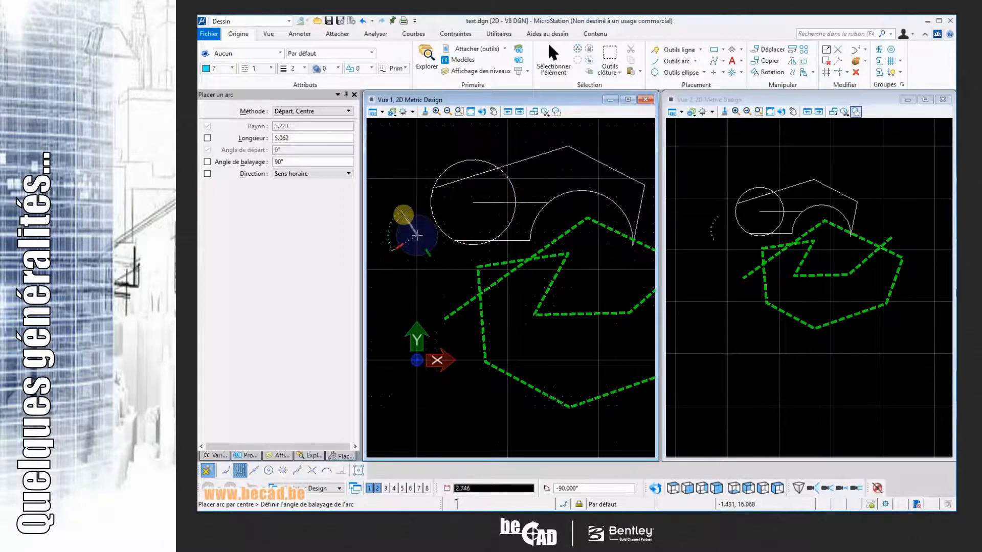
{"action": "left_click", "coordinate": [403, 214]}
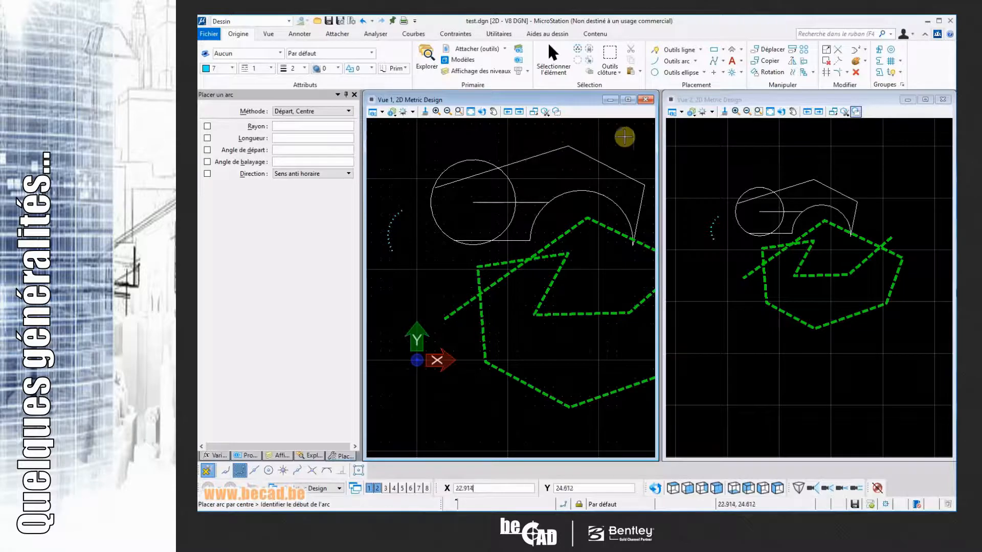
Step: Draw a red (3) circle through three points near the coordinate triad in View 1 using the Arête method
{"action": "left_click", "coordinate": [656, 72]}
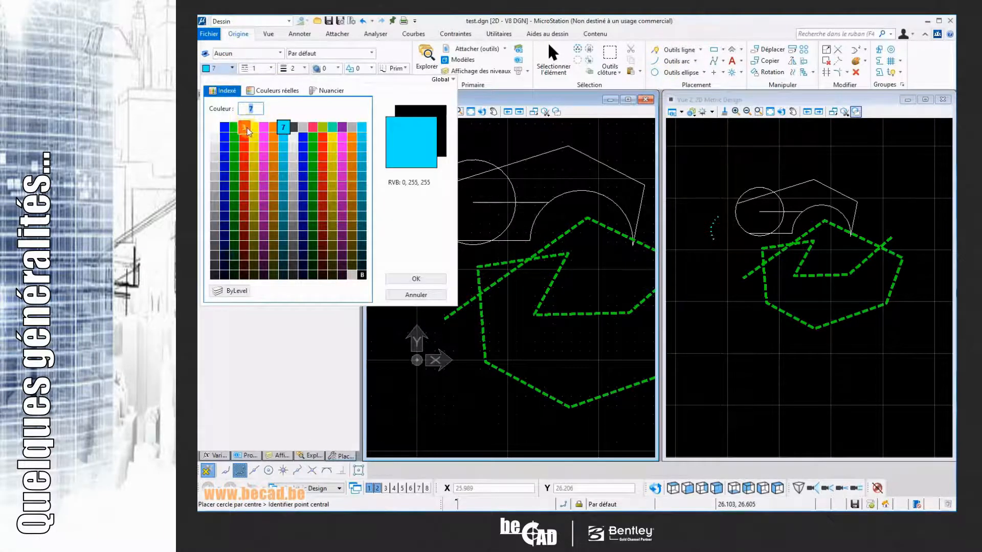
{"action": "left_click", "coordinate": [245, 126]}
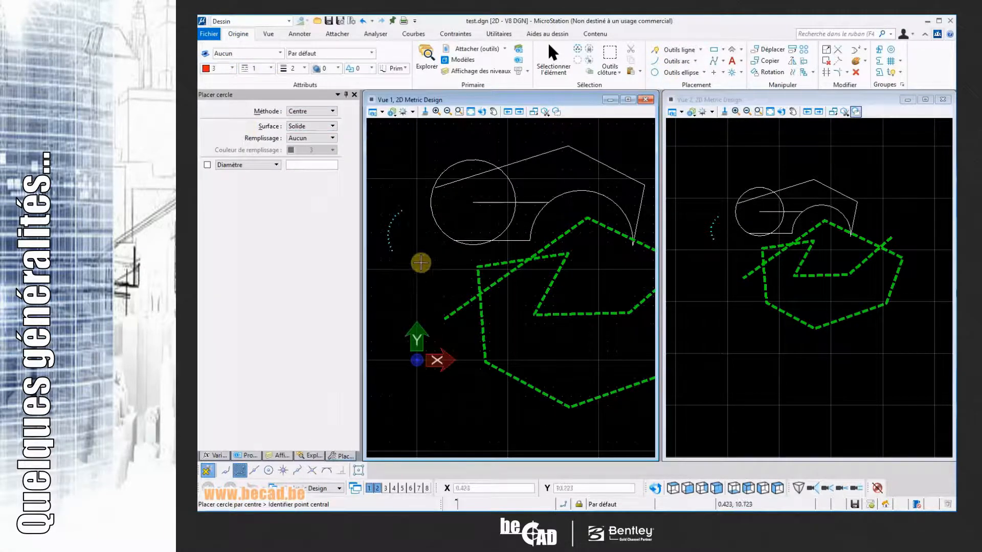
{"action": "left_click", "coordinate": [309, 111]}
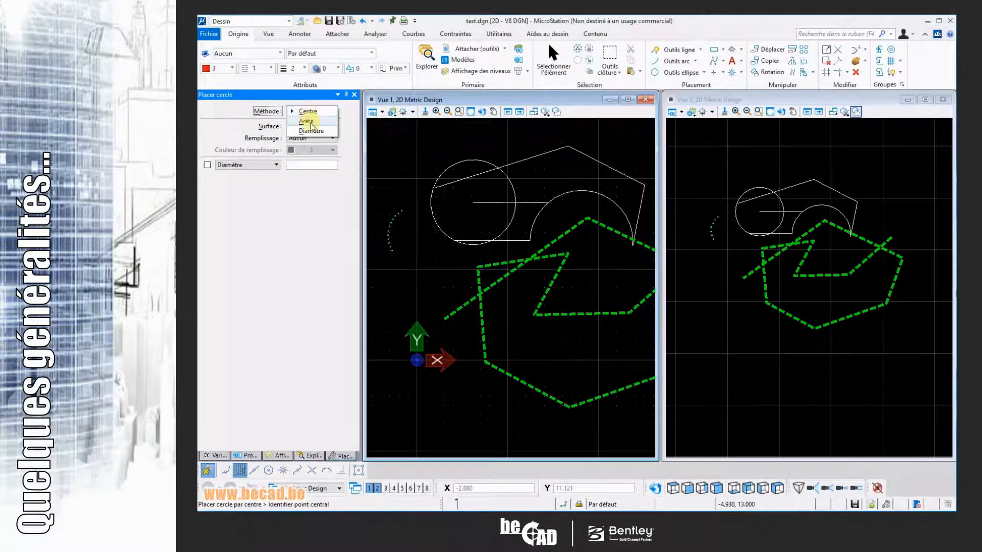
{"action": "left_click", "coordinate": [306, 120]}
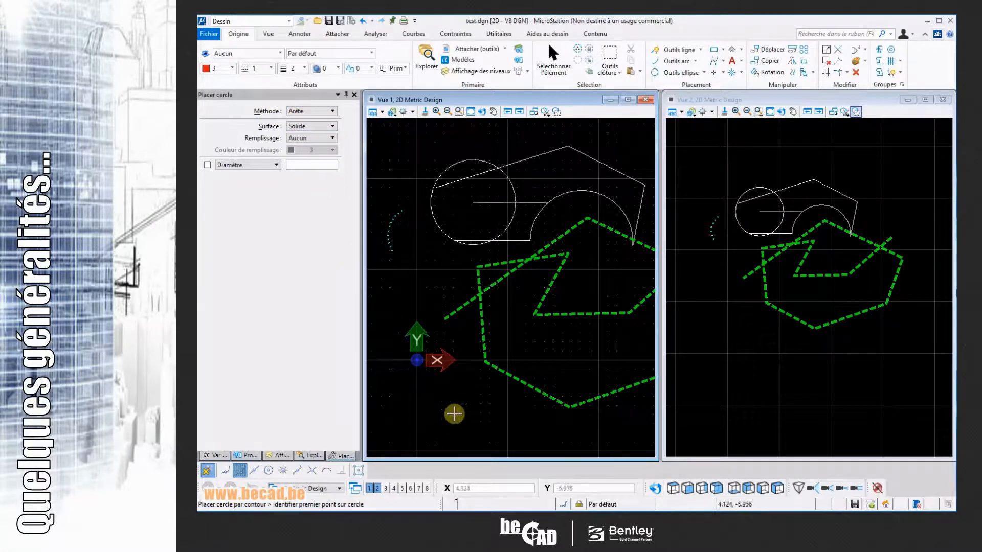
{"action": "left_click", "coordinate": [454, 414]}
{"action": "left_click", "coordinate": [412, 378]}
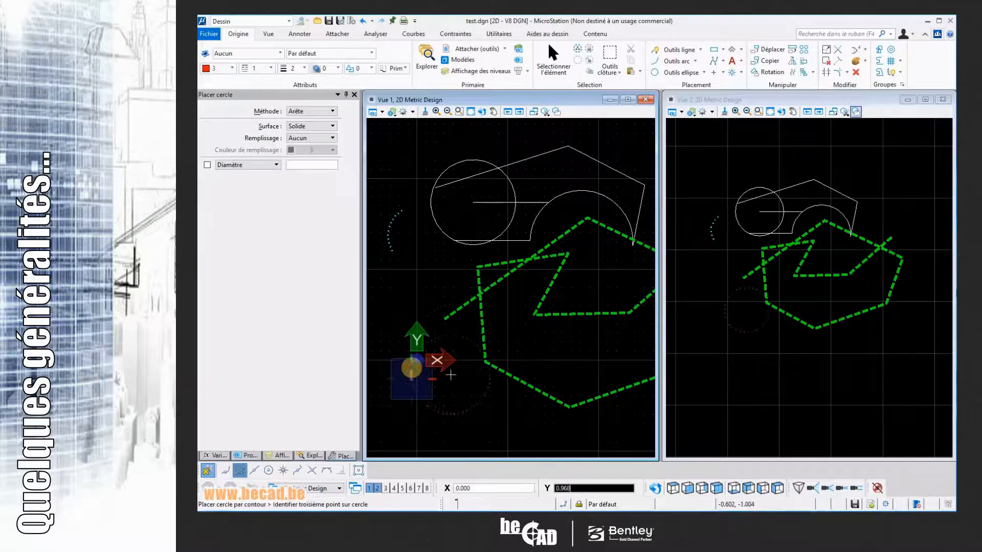
{"action": "left_click", "coordinate": [412, 327]}
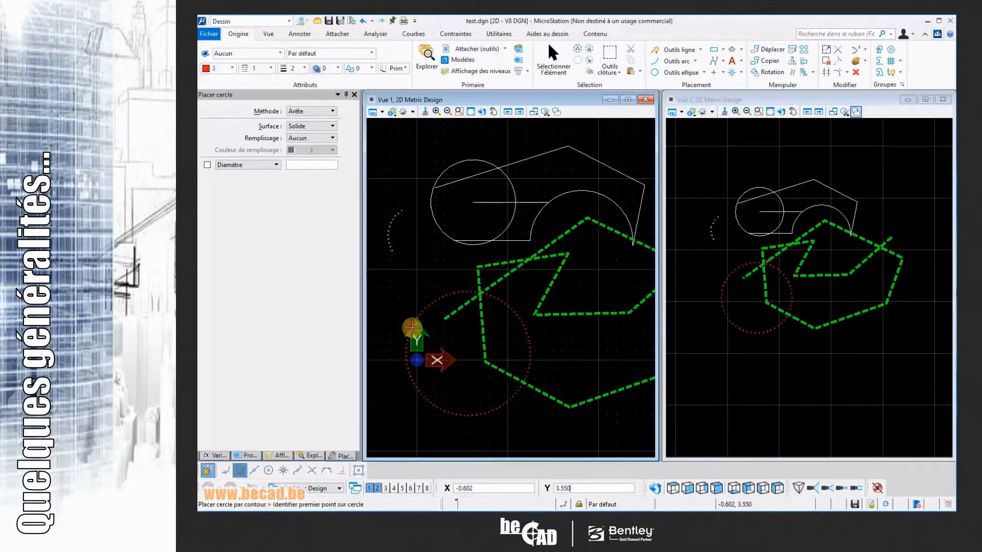